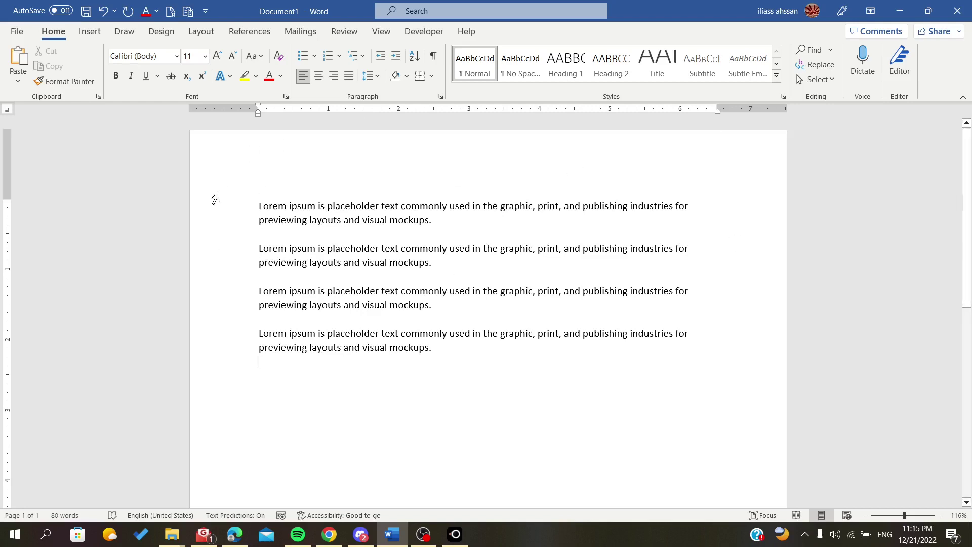
# Step: Drag-select the four Lorem ipsum paragraphs, from the first line to the end of the fourth
pyautogui.click(257, 202)
pyautogui.moveTo(266, 199); pyautogui.dragTo(477, 360)
pyautogui.click(478, 360)
pyautogui.moveTo(258, 203); pyautogui.dragTo(482, 354)
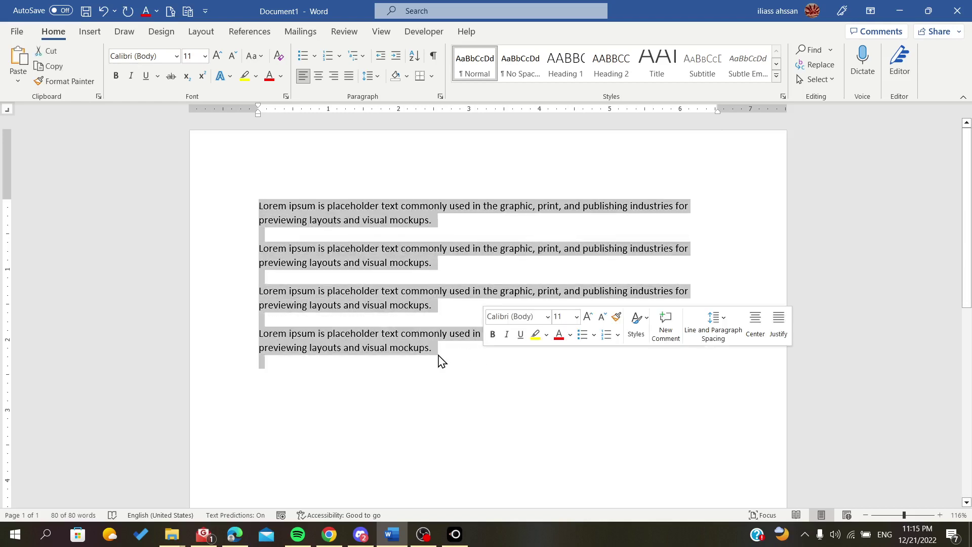
pyautogui.click(246, 202)
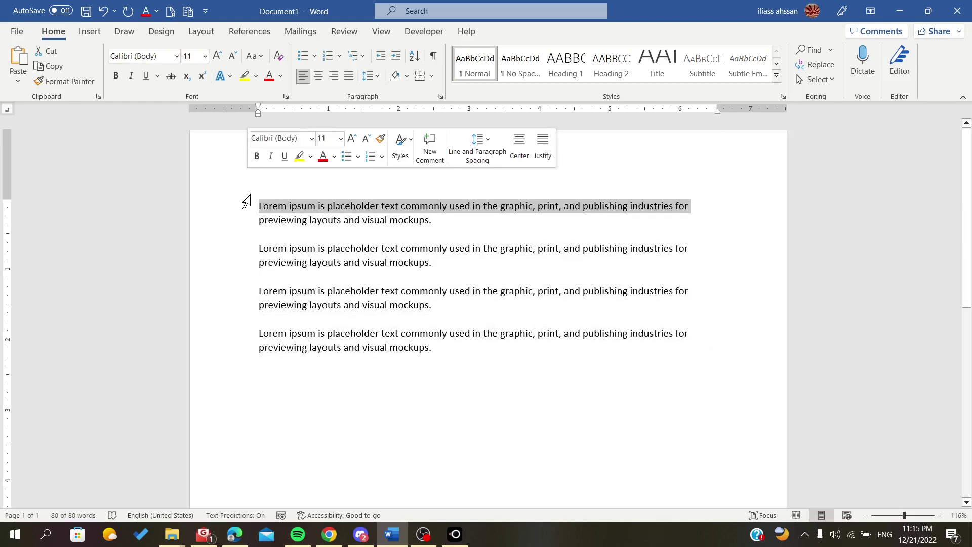
pyautogui.moveTo(258, 207); pyautogui.dragTo(488, 410)
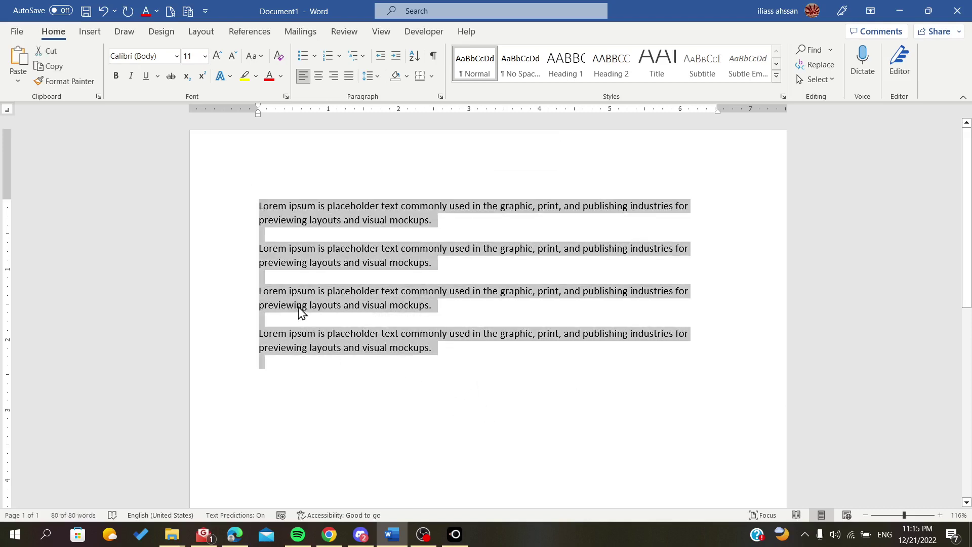
pyautogui.click(251, 252)
pyautogui.moveTo(255, 205); pyautogui.dragTo(456, 357)
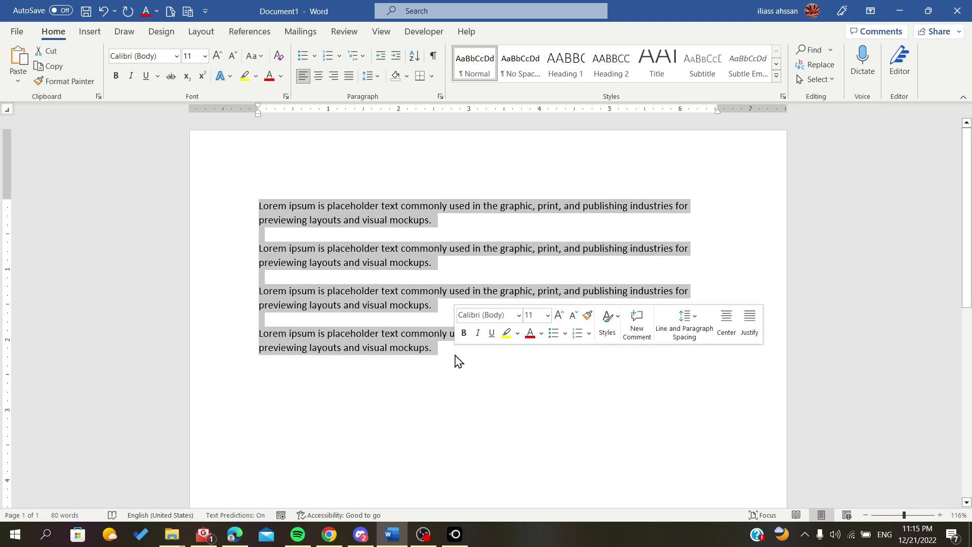
# Step: Apply the 1. 2. 3. numbering format to the selected paragraphs from the mini toolbar
pyautogui.rightClick(297, 211)
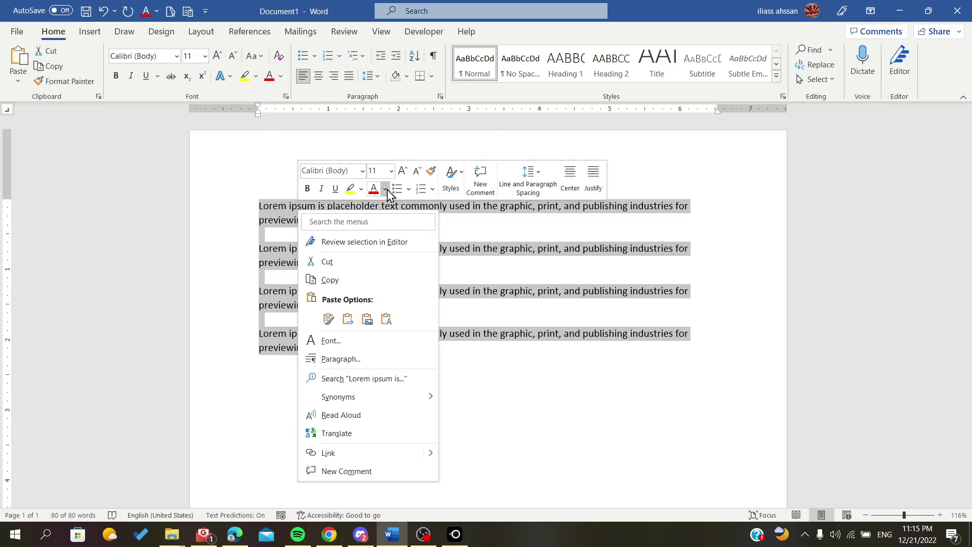
pyautogui.click(434, 191)
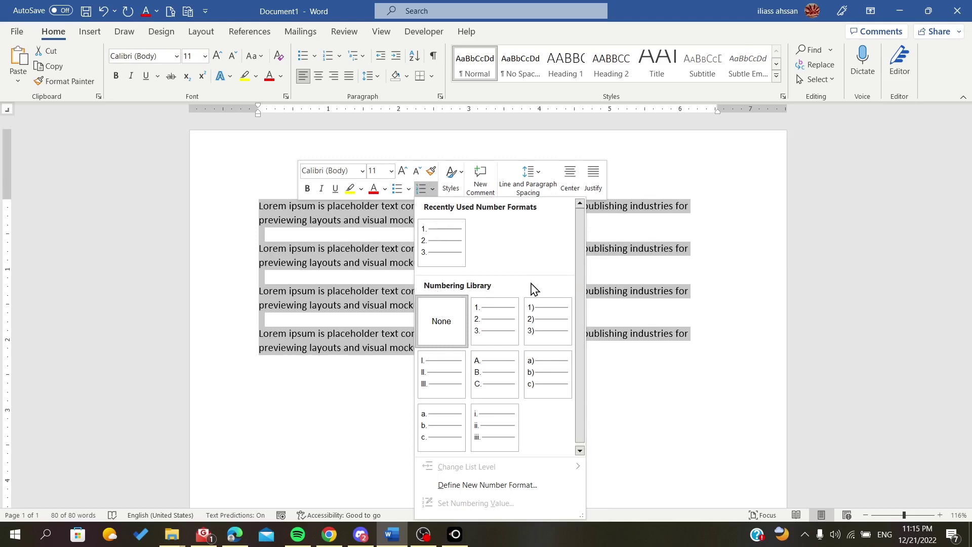
pyautogui.click(495, 319)
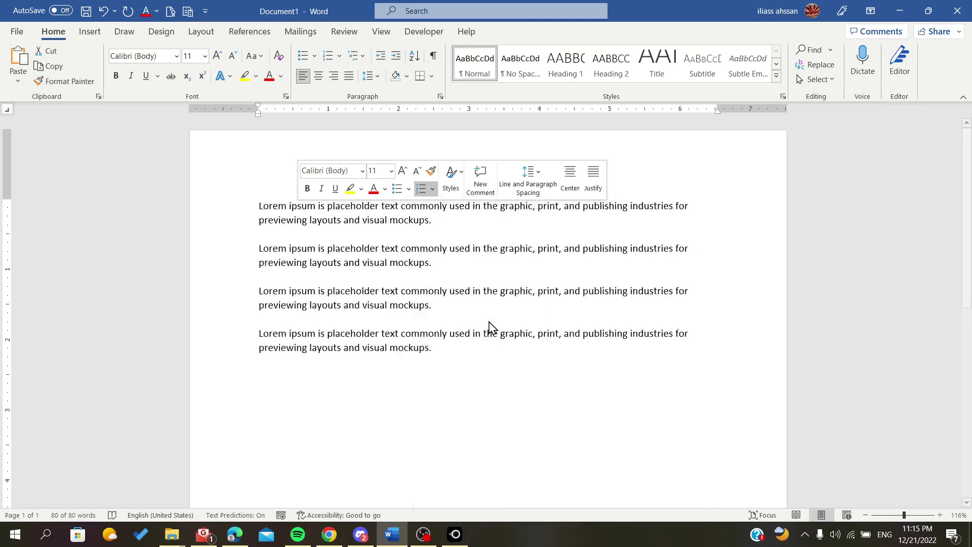
# Step: Undo the numbering with Ctrl+Z and reselect the four Lorem ipsum paragraphs
pyautogui.click(296, 219)
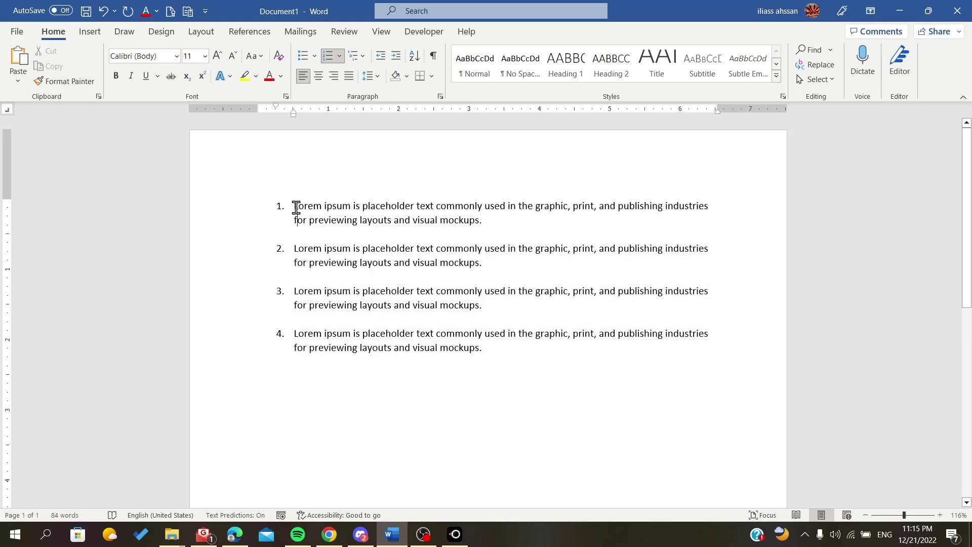
pyautogui.hotkey('ctrl', 'z')
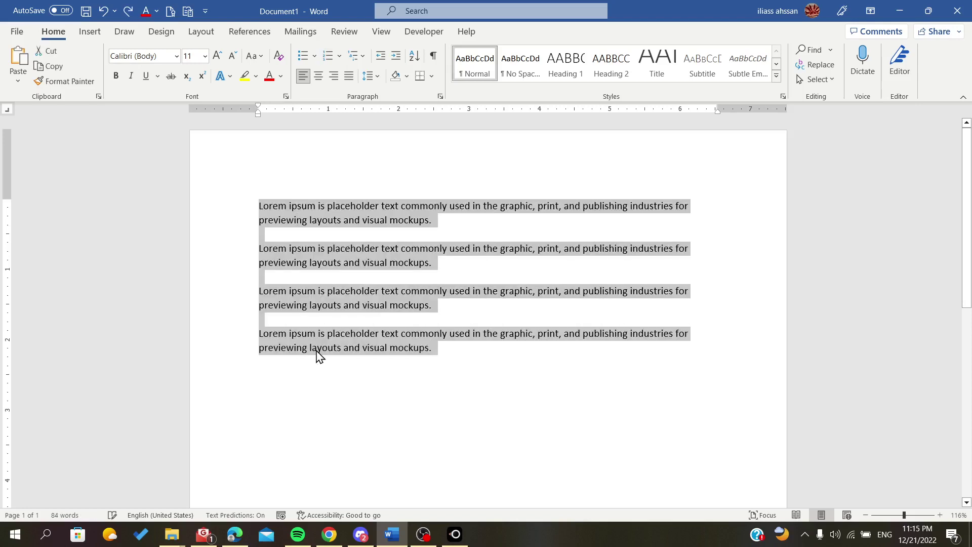
pyautogui.click(410, 435)
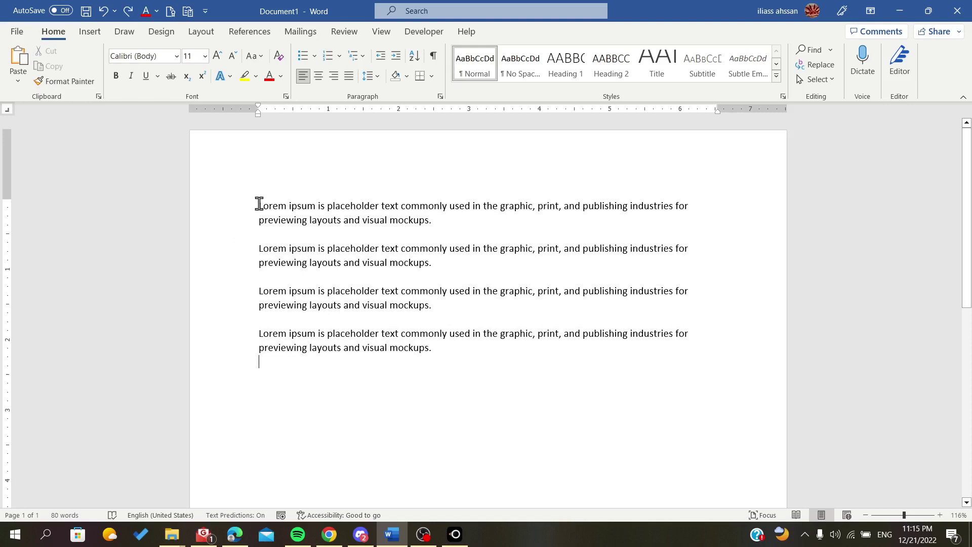
pyautogui.moveTo(258, 204); pyautogui.dragTo(516, 358)
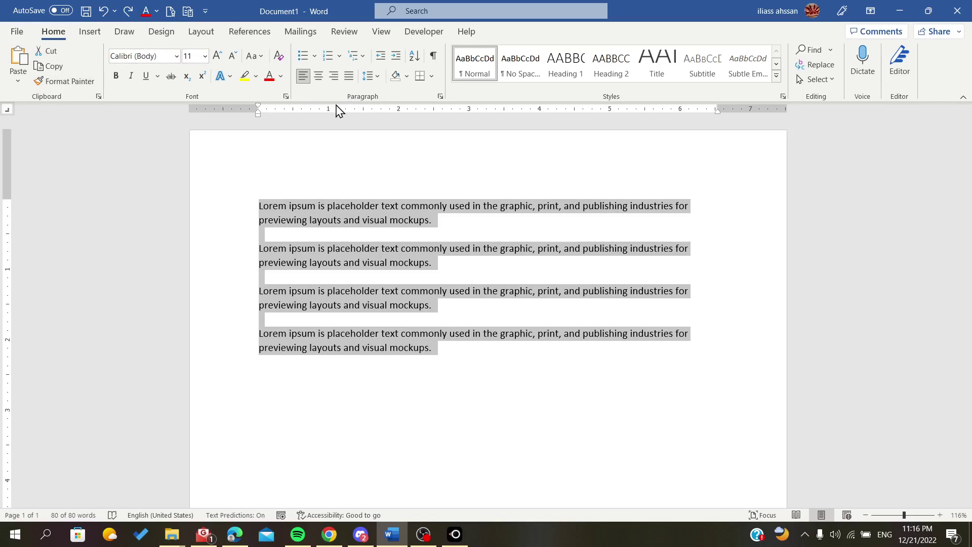
pyautogui.click(339, 56)
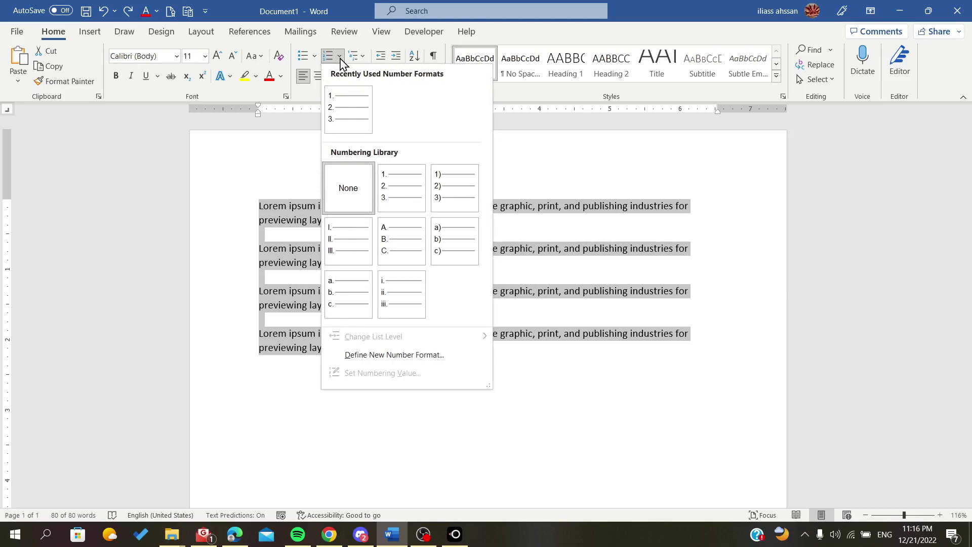
pyautogui.press('Escape')
pyautogui.write('5')
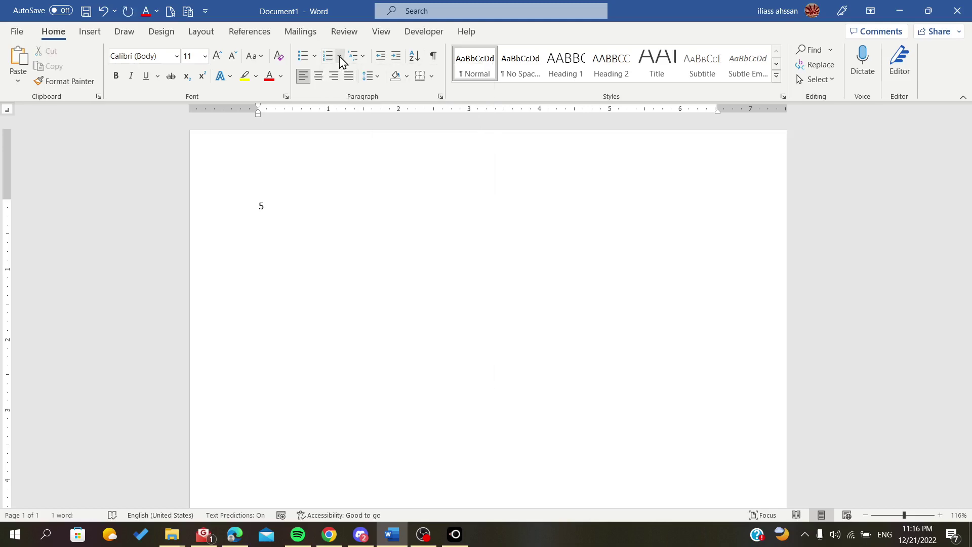
pyautogui.hotkey('ctrl', 'z')
pyautogui.click(339, 56)
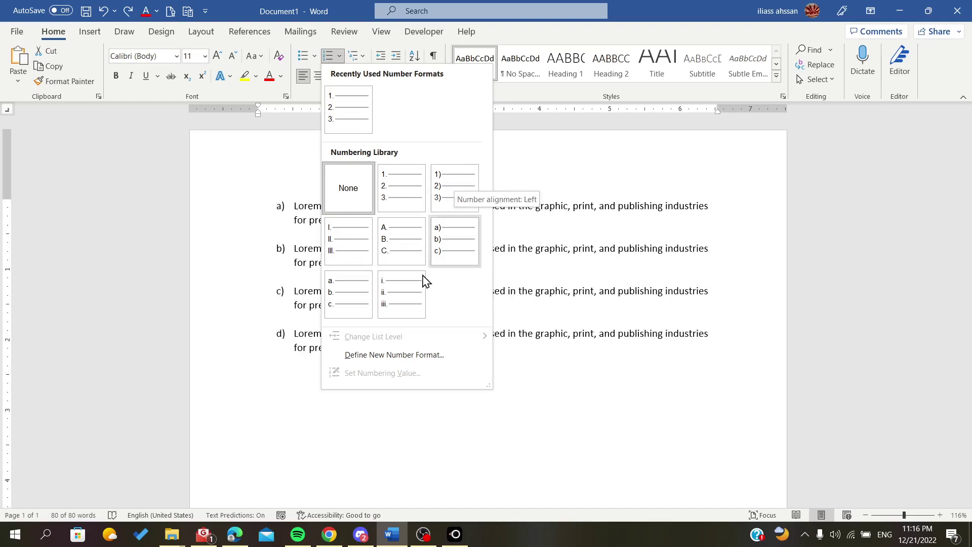
# Step: Start a new number format and set its number font to STXingkai Bold 12 pt
pyautogui.click(339, 356)
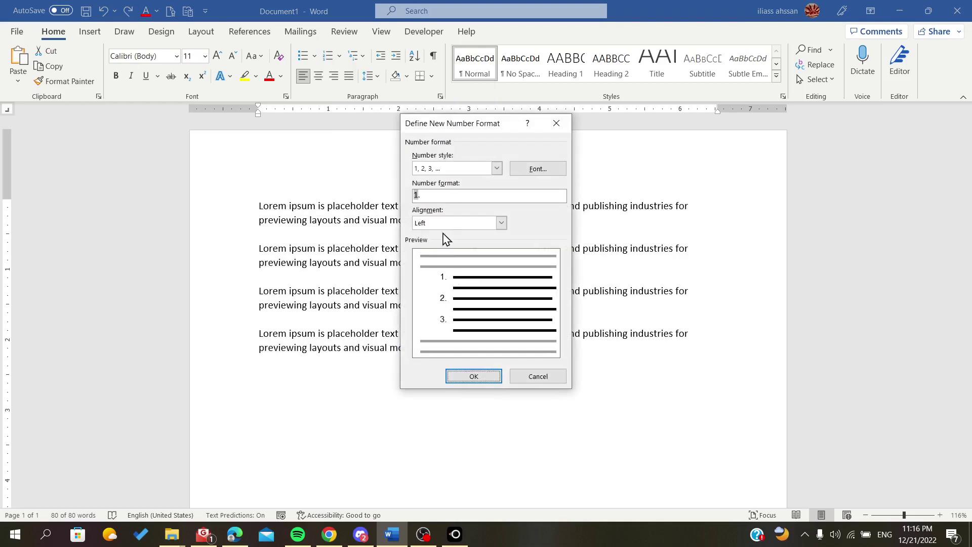
pyautogui.click(488, 169)
pyautogui.click(488, 169)
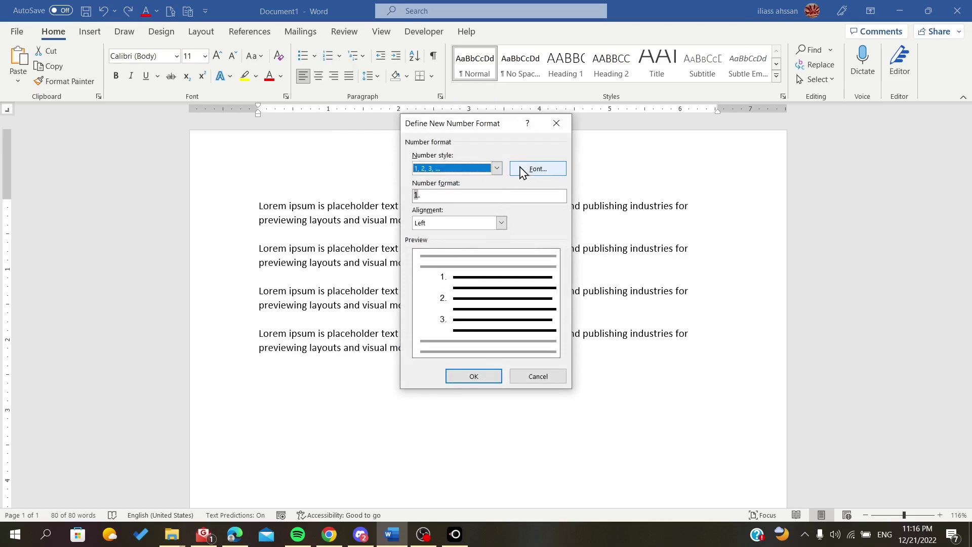
pyautogui.click(536, 169)
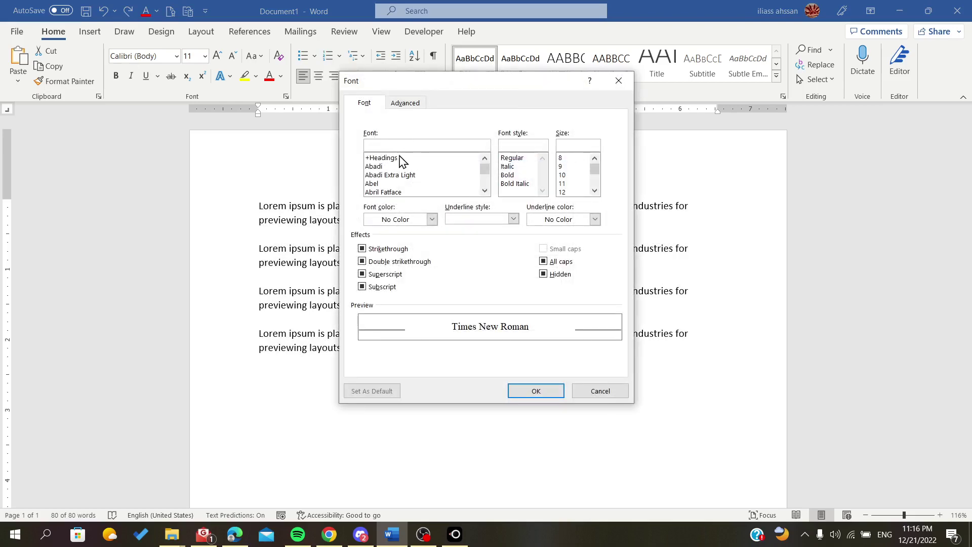
pyautogui.moveTo(484, 169); pyautogui.dragTo(484, 179)
pyautogui.click(400, 183)
pyautogui.click(385, 184)
pyautogui.click(392, 175)
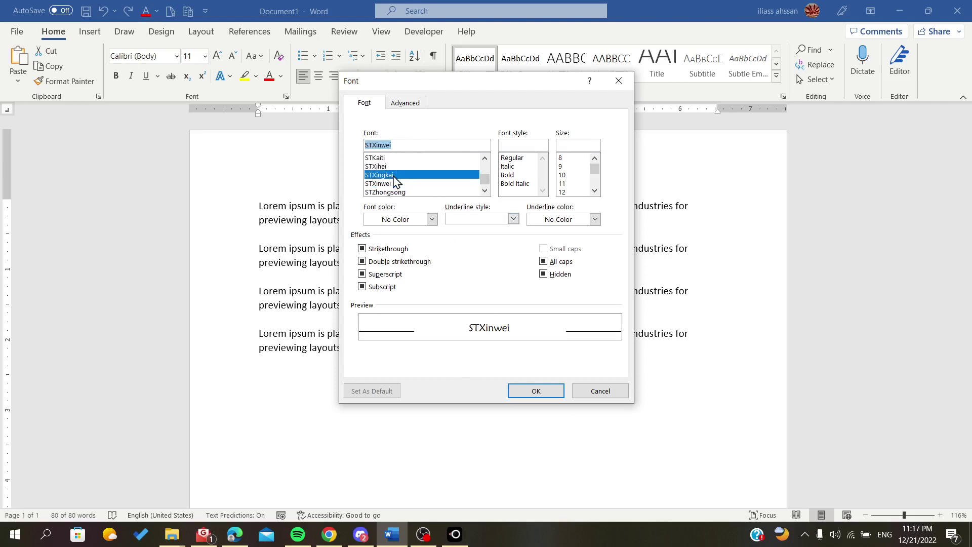
pyautogui.click(511, 175)
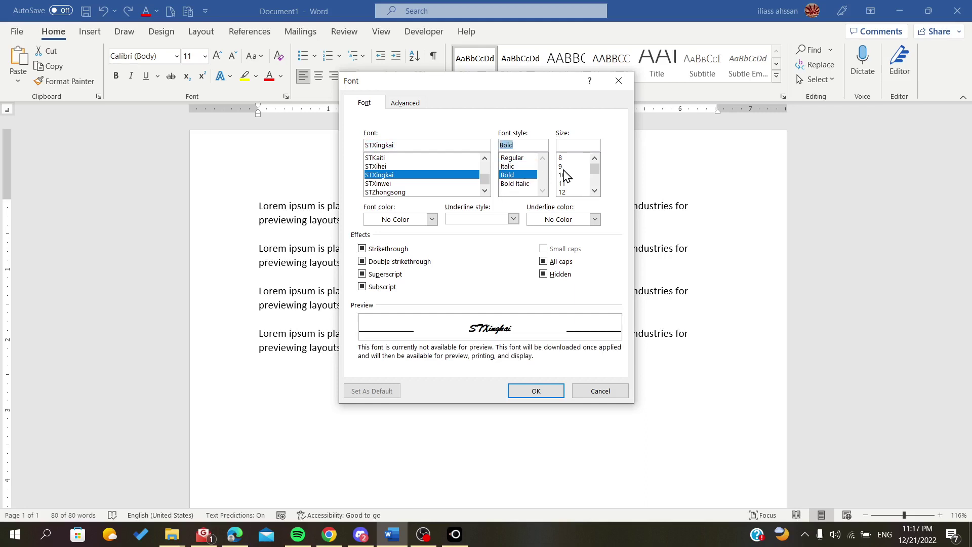
pyautogui.click(562, 192)
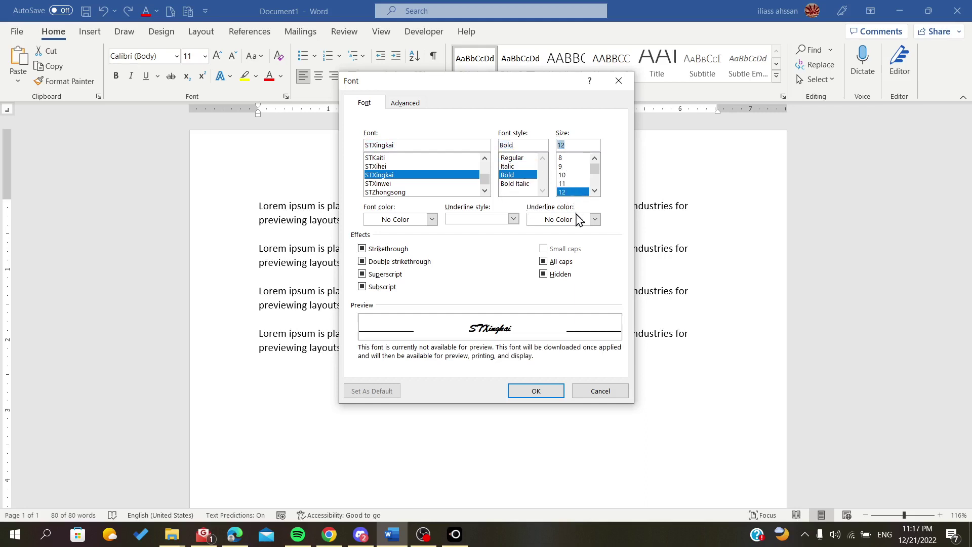
# Step: Give the numbers a double-line underline and a green font colour, then check Advanced settings
pyautogui.click(579, 218)
pyautogui.click(565, 286)
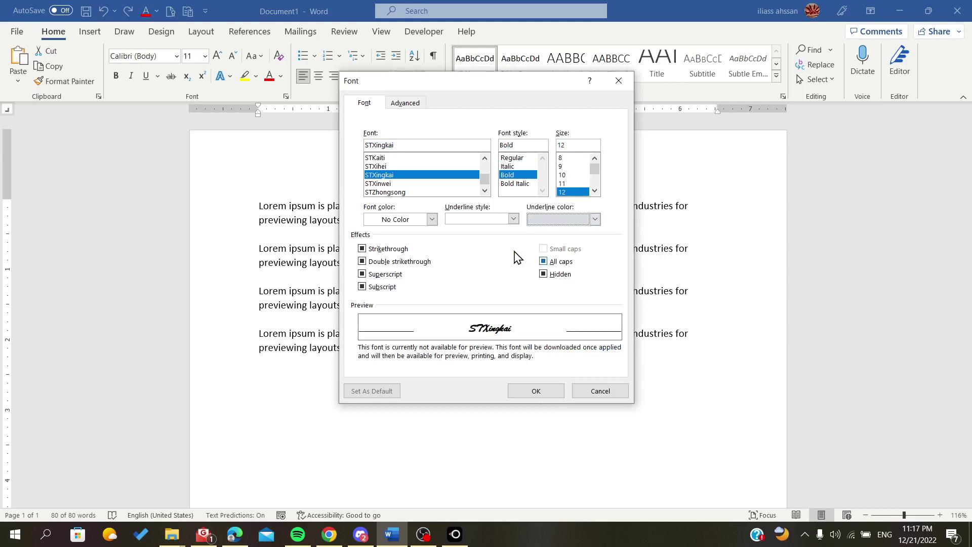
pyautogui.click(514, 219)
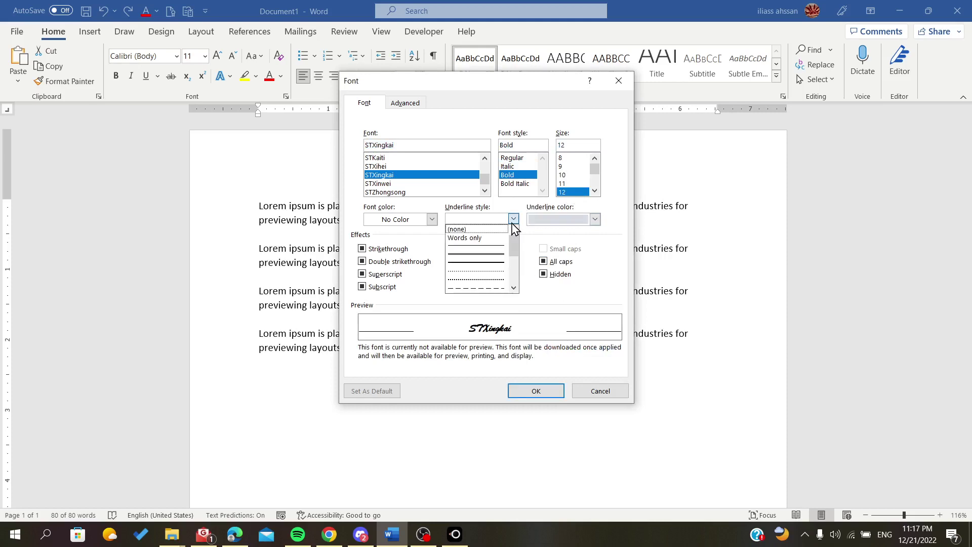
pyautogui.click(493, 255)
pyautogui.click(432, 219)
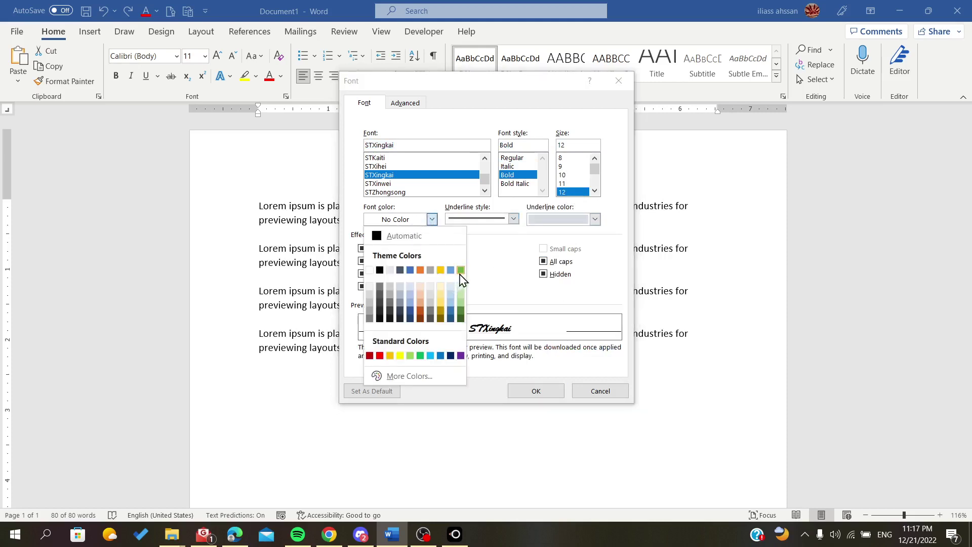
pyautogui.click(460, 271)
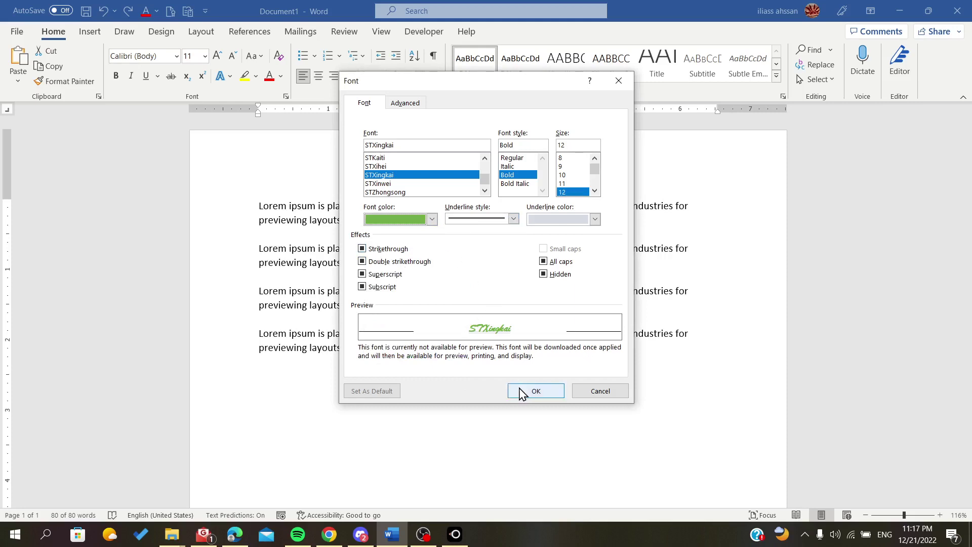
pyautogui.click(404, 103)
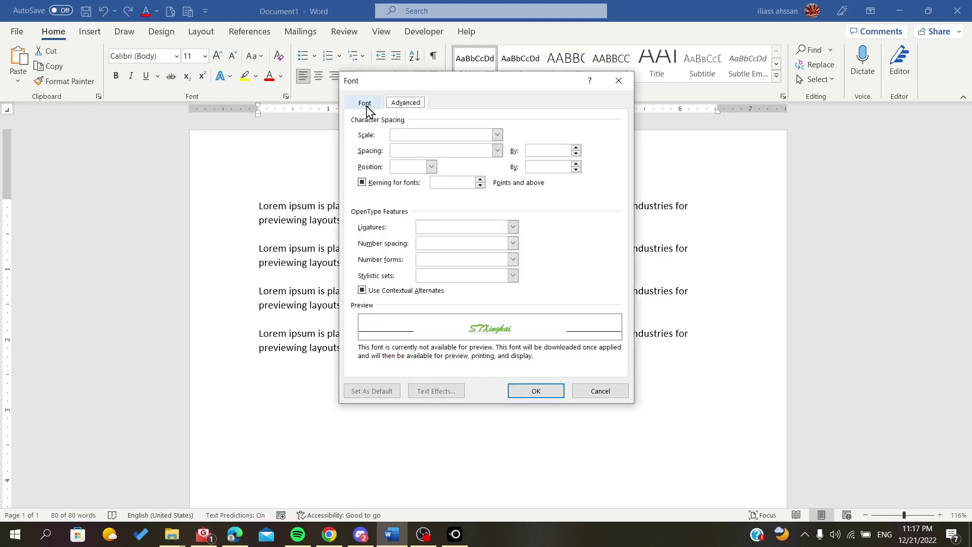
# Step: Accept the number font settings and edit the number format text to start with 2
pyautogui.click(364, 103)
pyautogui.click(516, 390)
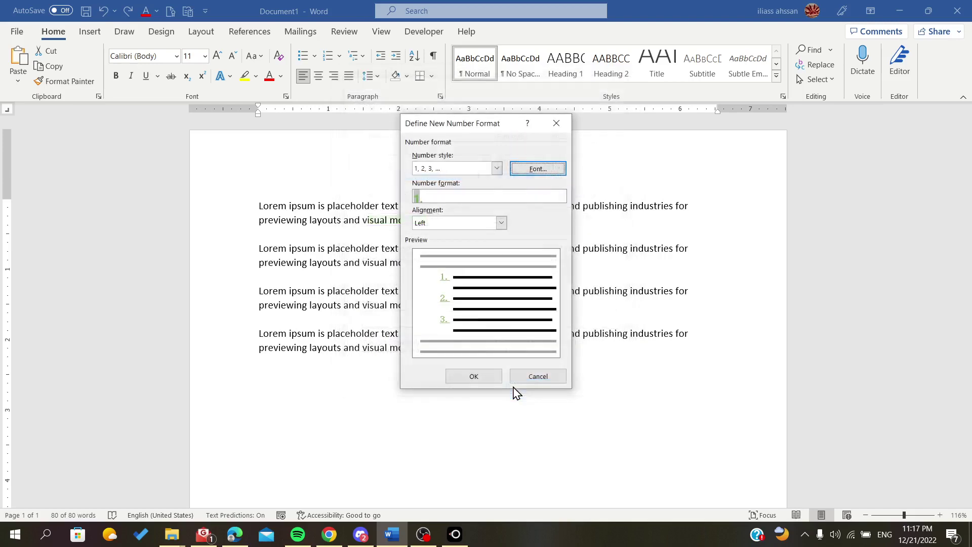
pyautogui.click(496, 168)
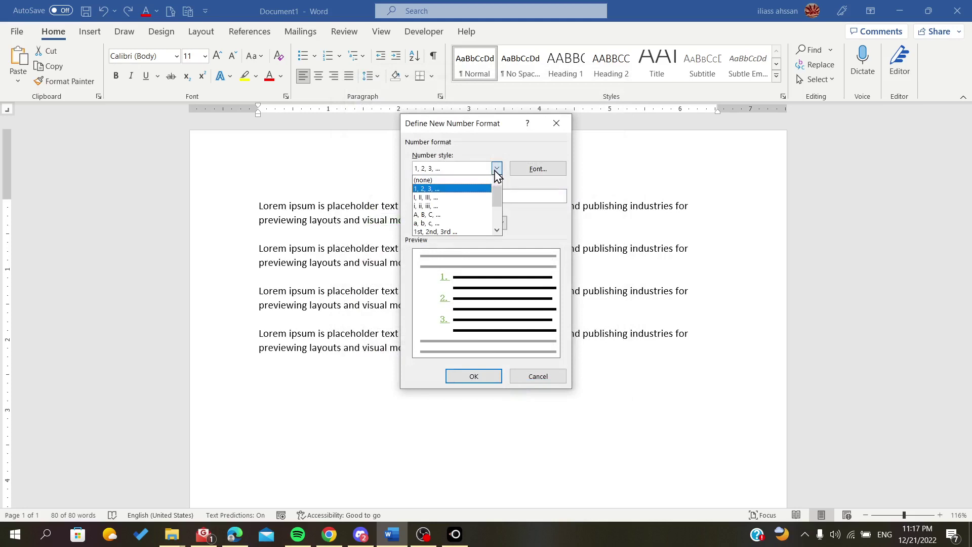
pyautogui.click(495, 169)
pyautogui.click(446, 201)
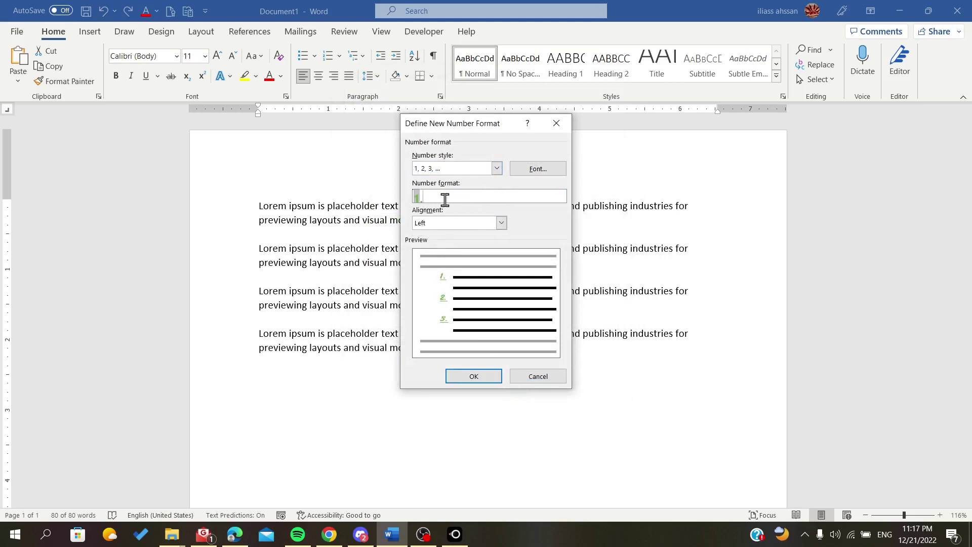
pyautogui.write('3')
pyautogui.press('BackSpace')
pyautogui.write('2')
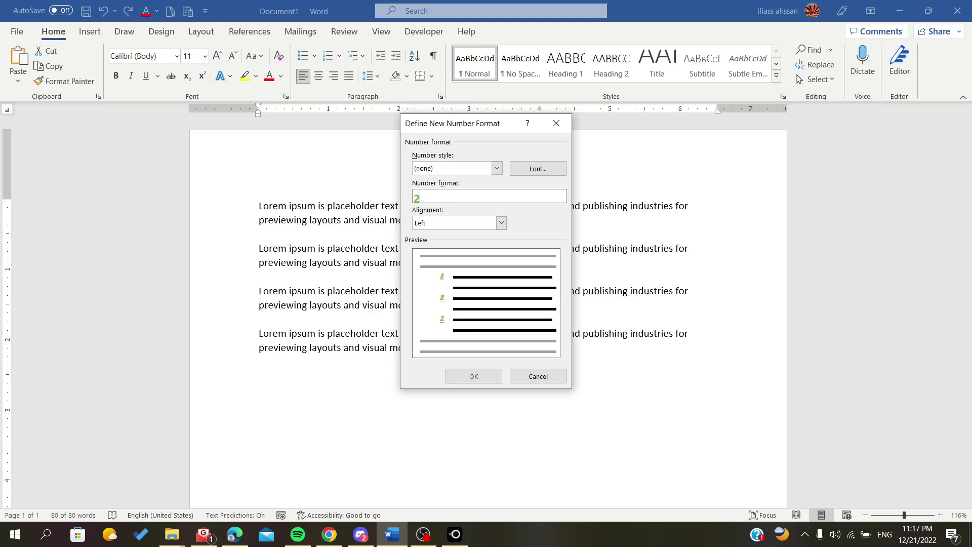
pyautogui.write('.3')
pyautogui.click(497, 168)
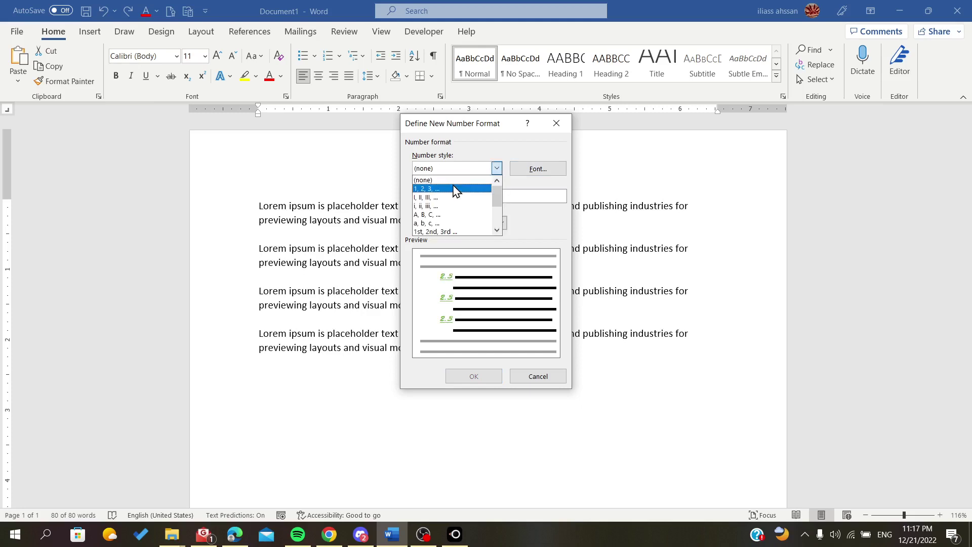
pyautogui.click(456, 189)
pyautogui.click(440, 196)
pyautogui.press('BackSpace')
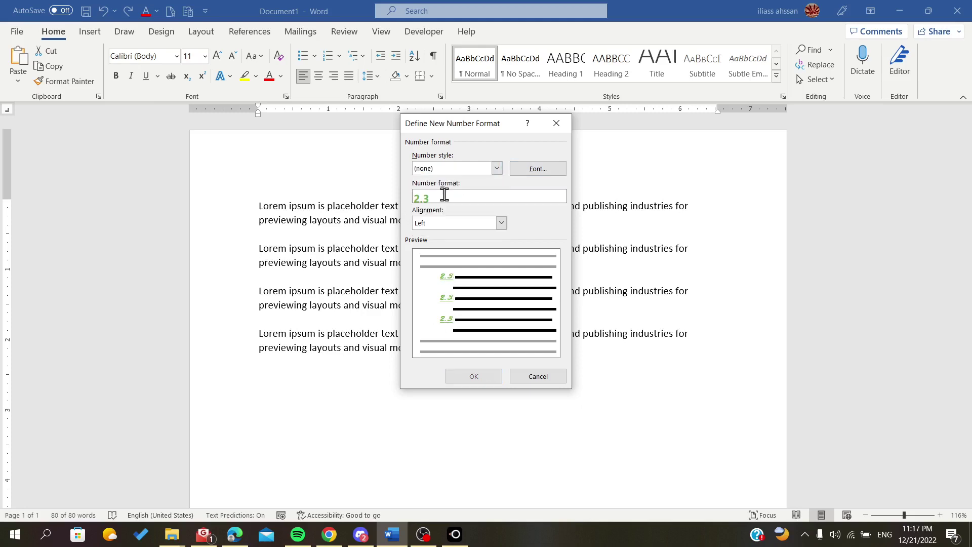
pyautogui.write('1.2')
pyautogui.press('BackSpace')
pyautogui.press('BackSpace')
pyautogui.press('BackSpace')
# Step: Add the 1, 2, 3 counter after the 2, right-align the numbers, and apply the 21–24 numbering
pyautogui.click(484, 222)
pyautogui.click(471, 241)
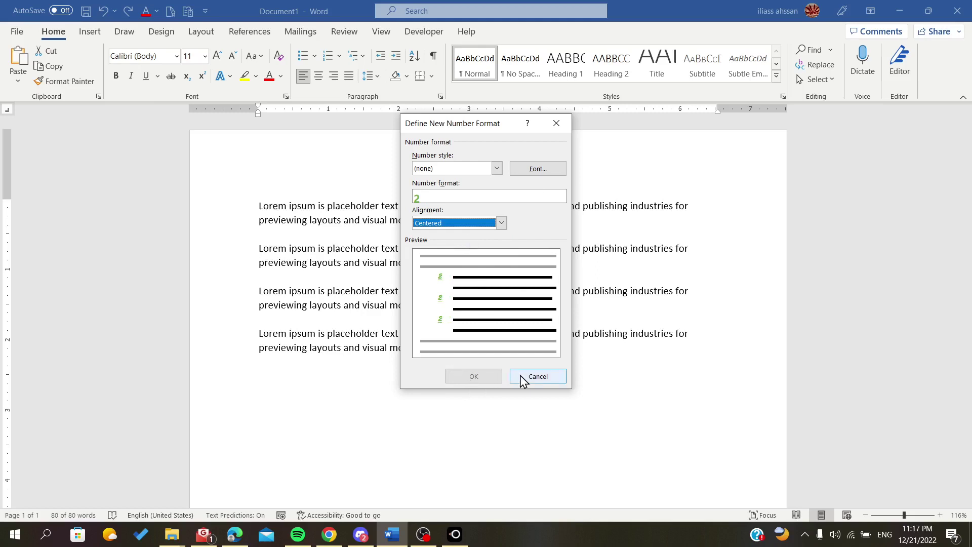
pyautogui.click(495, 169)
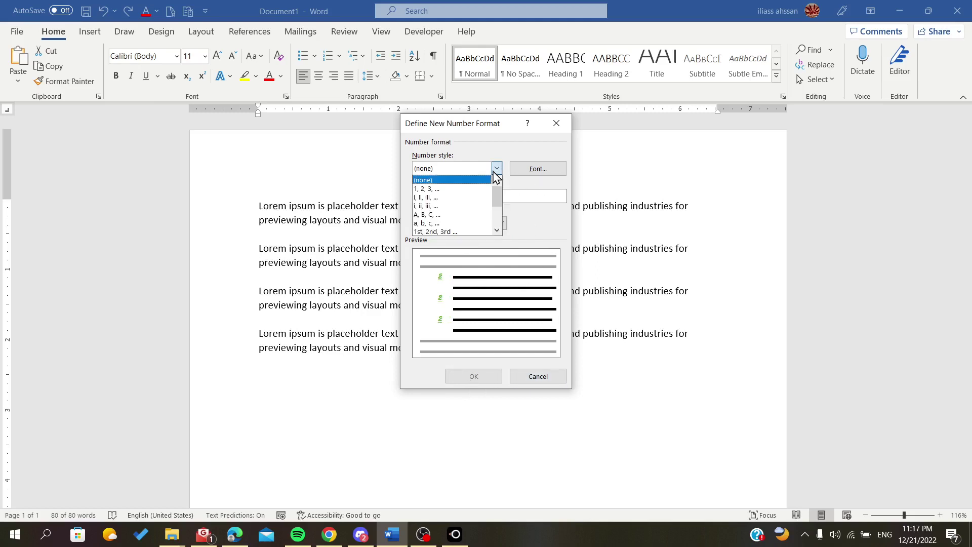
pyautogui.click(466, 188)
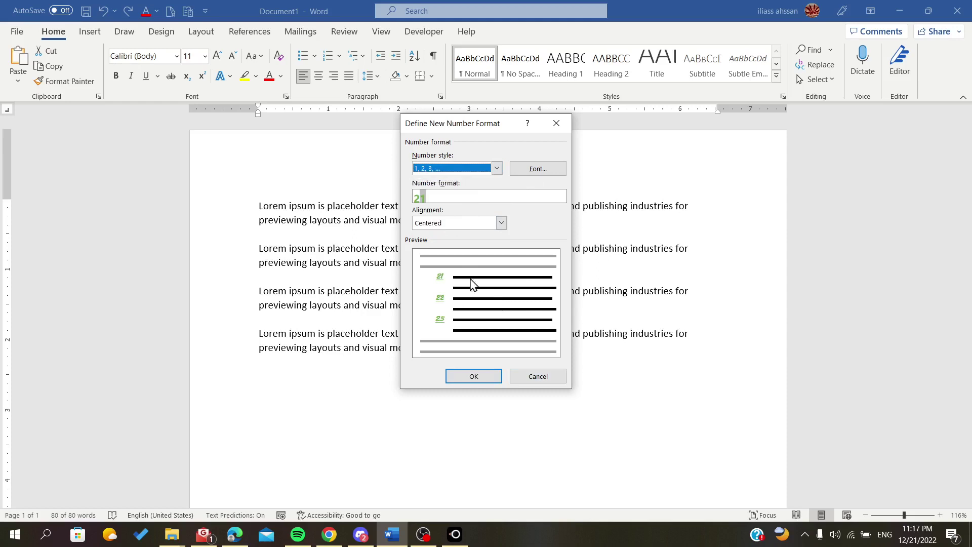
pyautogui.click(499, 224)
pyautogui.click(444, 255)
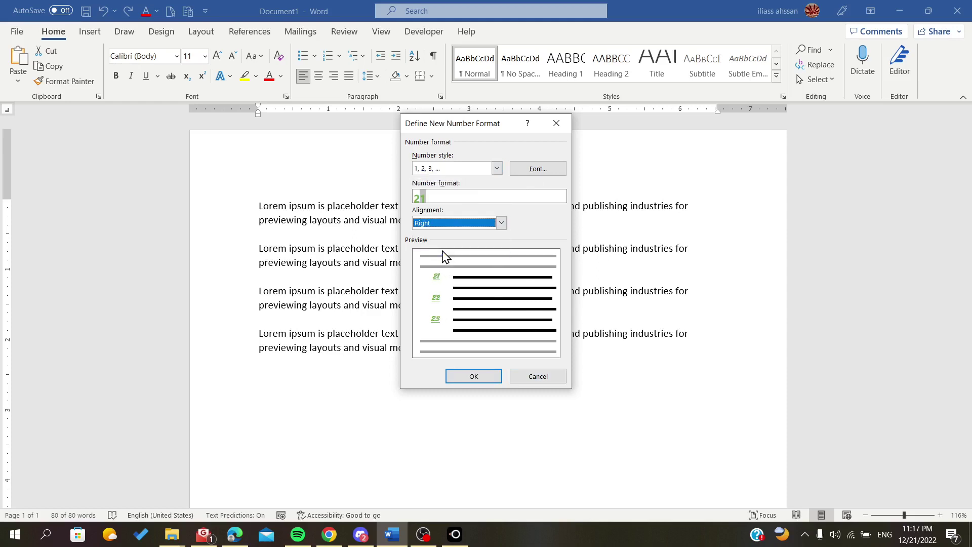
pyautogui.click(469, 377)
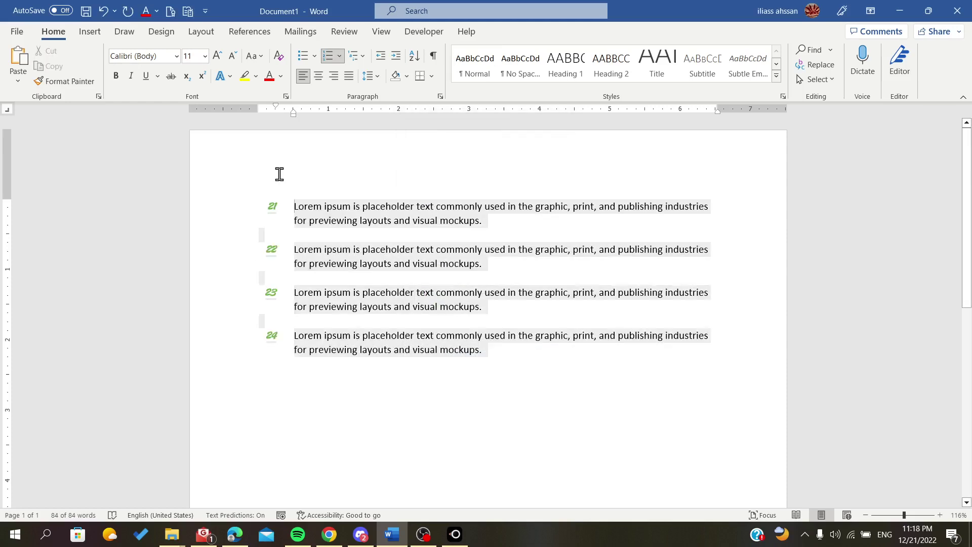
# Step: Select the whole document and strip the 21–24 numbering, leaving four plain paragraphs
pyautogui.moveTo(260, 202)
pyautogui.mouseDown()
pyautogui.moveTo(261, 283)
pyautogui.moveTo(306, 402)
pyautogui.mouseUp()
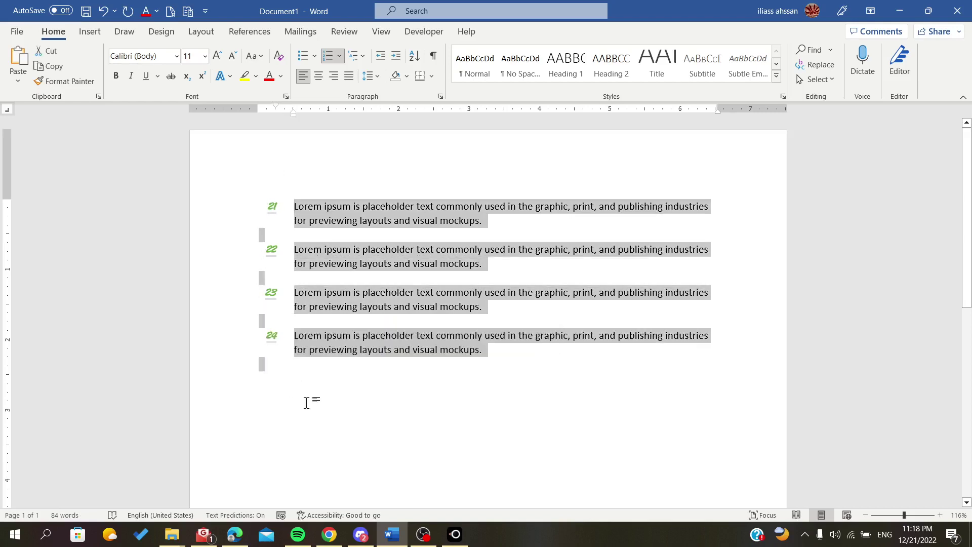
pyautogui.click(306, 403)
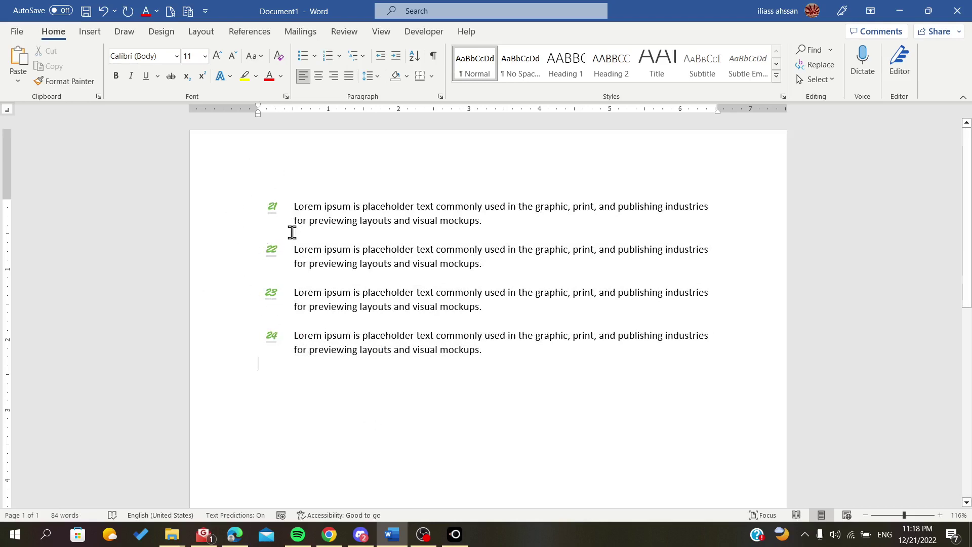
pyautogui.hotkey('ctrl', 'a')
pyautogui.hotkey('ctrl', 'shift', 'n')
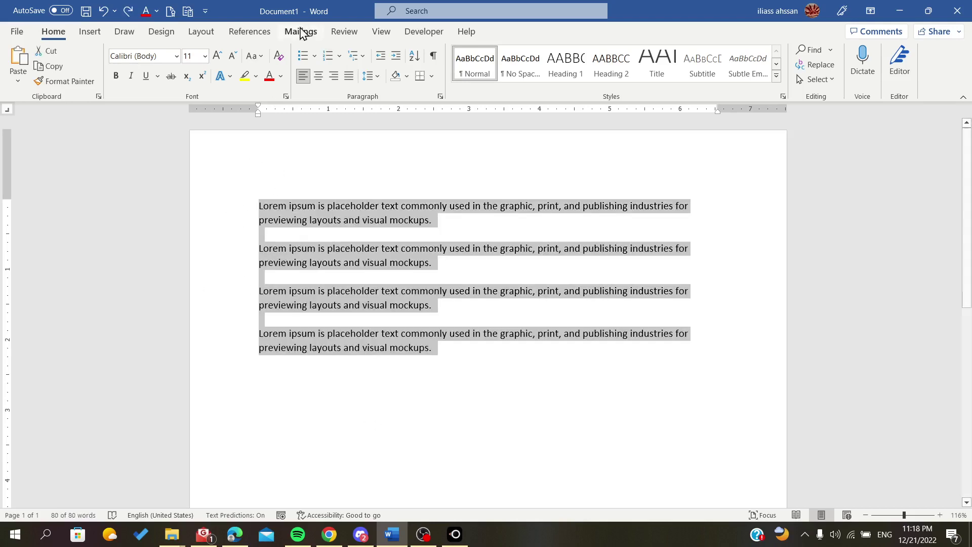
# Step: Apply the 1. 2. 3. format from the Home tab's Numbering Library
pyautogui.click(339, 56)
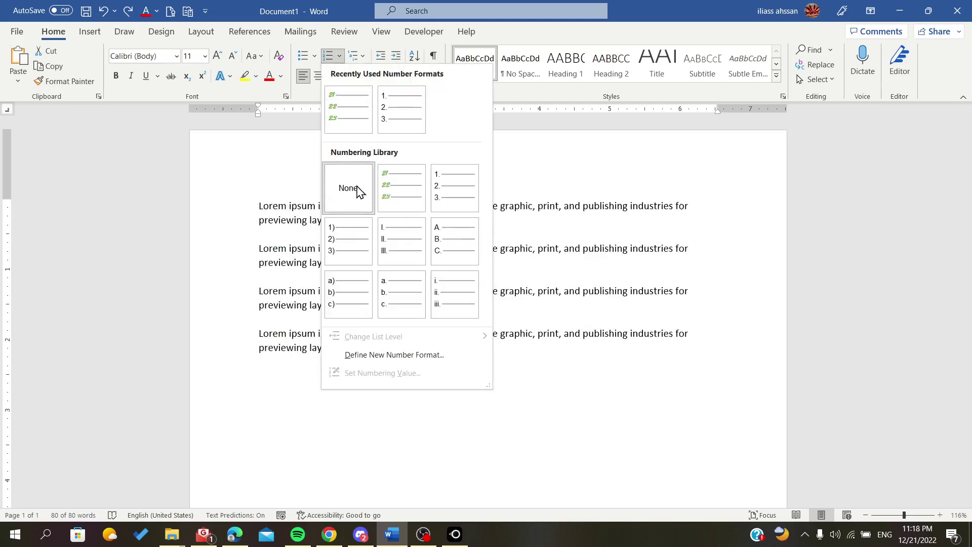
pyautogui.click(438, 191)
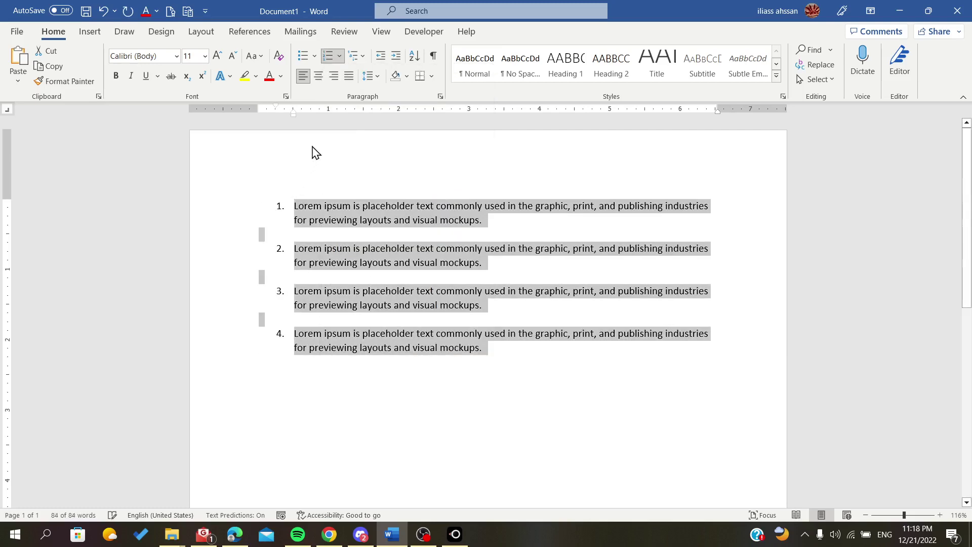